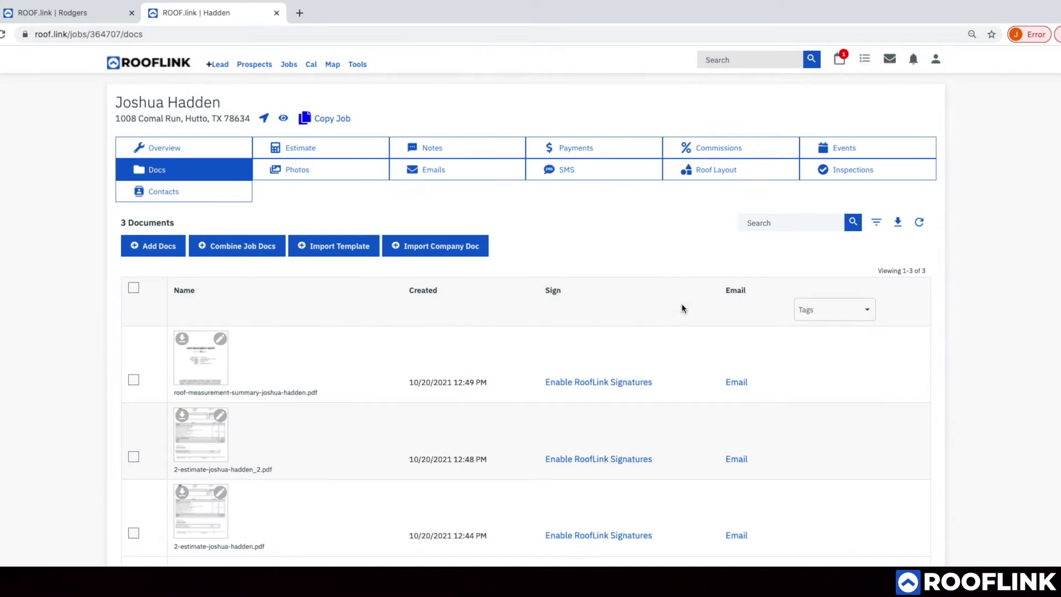
# - Reload the job's documents, then combine the roof measurement summary, the estimate ending in _2 and the roofing contract into one PDF
pyautogui.scroll(-1, 507, 431)
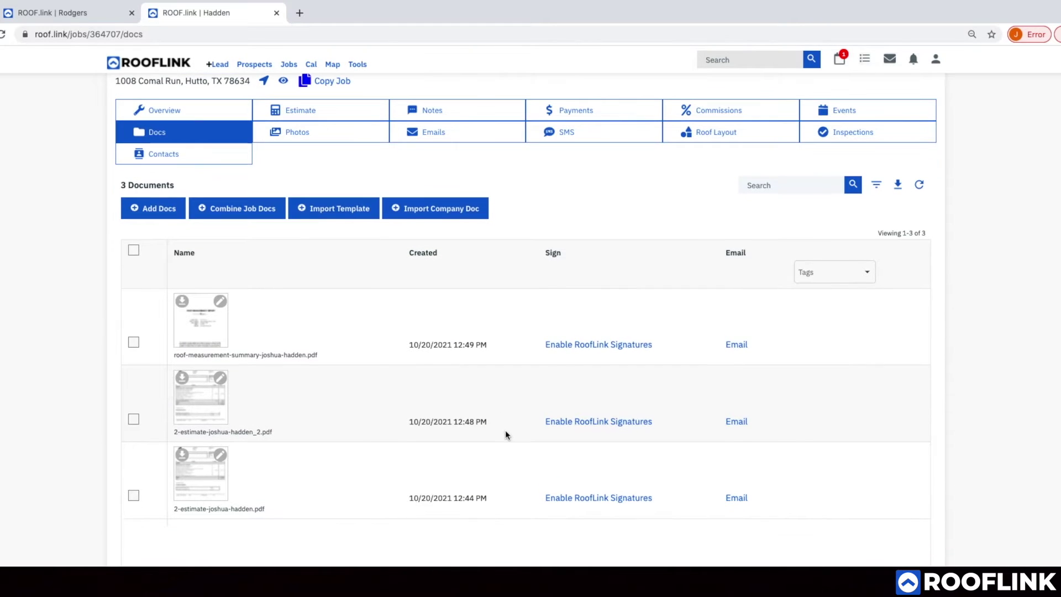
pyautogui.click(918, 187)
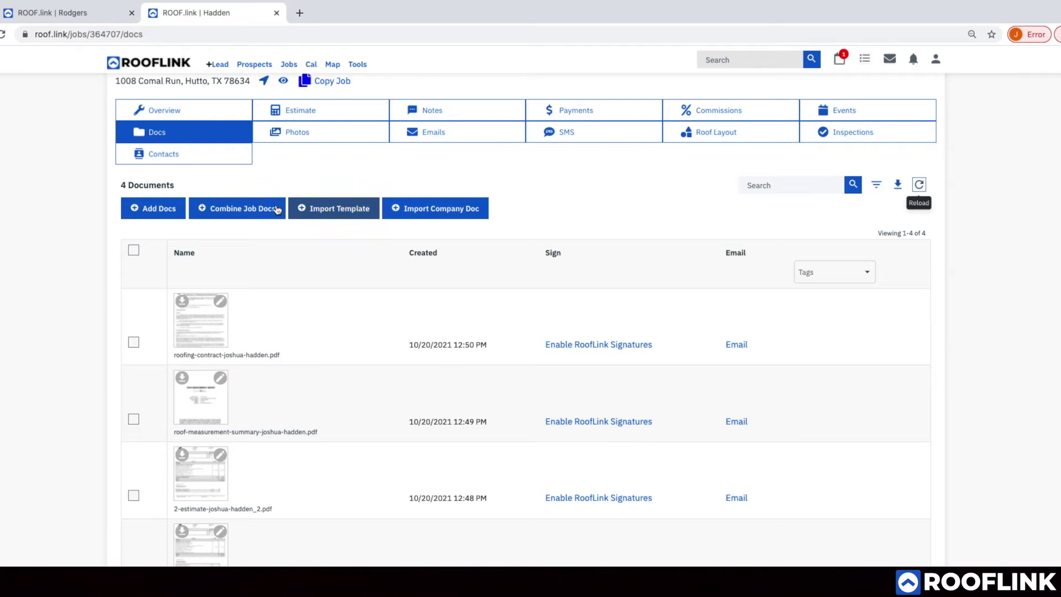
pyautogui.click(258, 214)
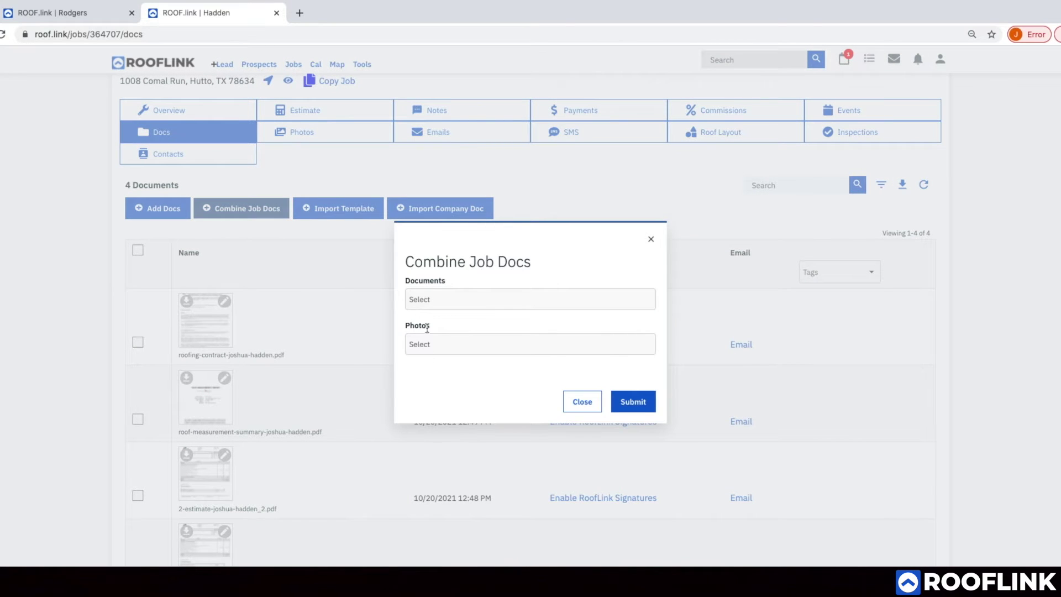
pyautogui.click(447, 305)
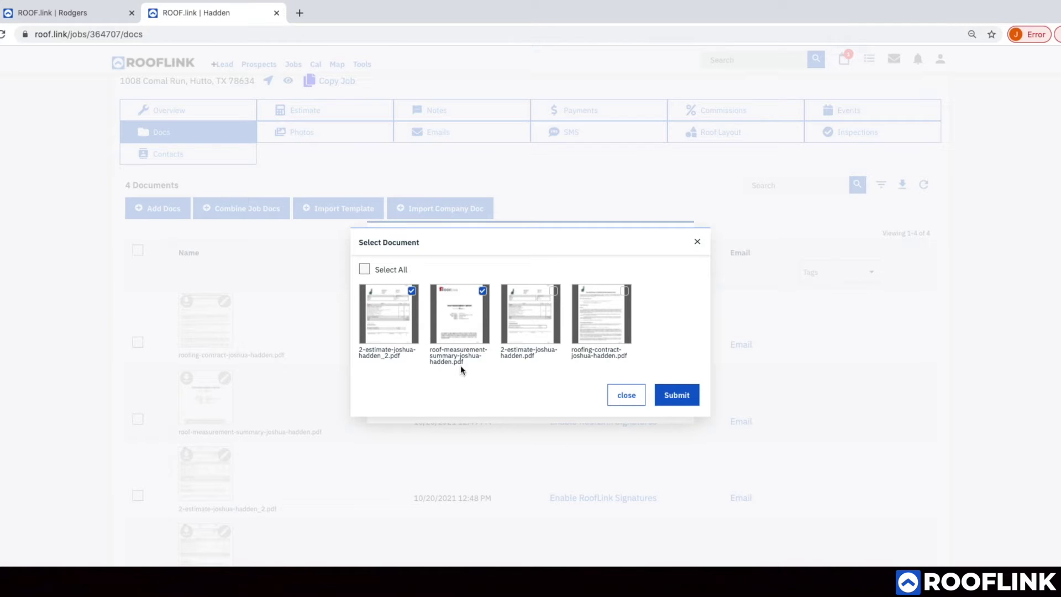
pyautogui.click(617, 331)
pyautogui.click(667, 403)
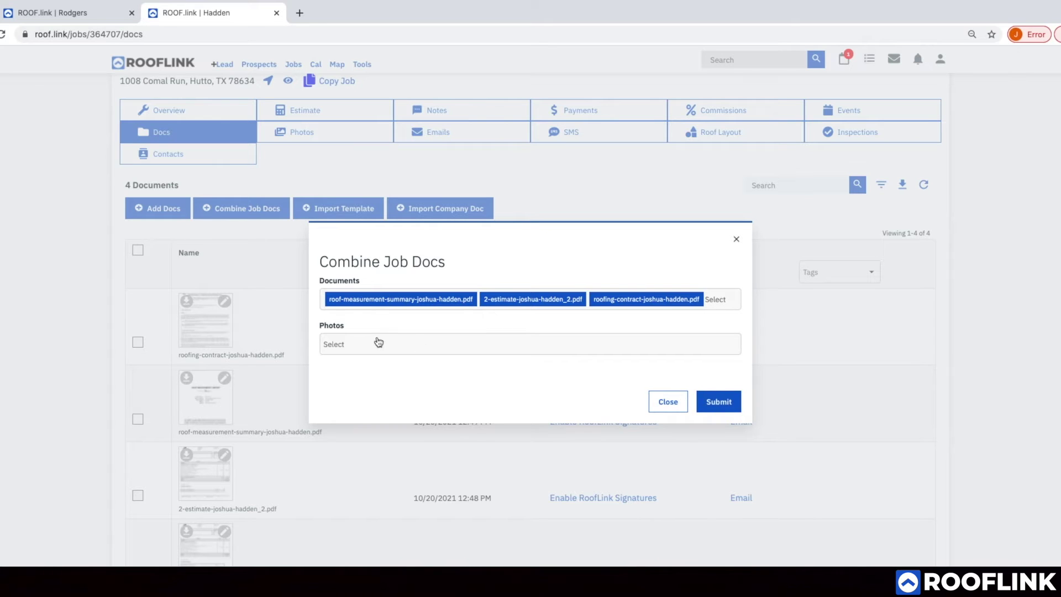
pyautogui.click(719, 403)
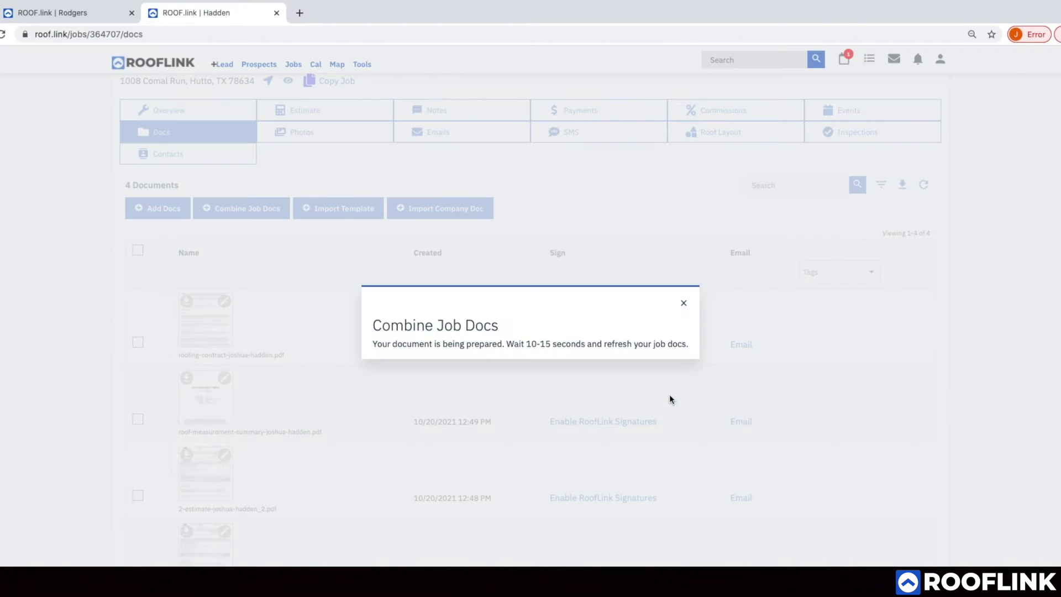
pyautogui.click(684, 306)
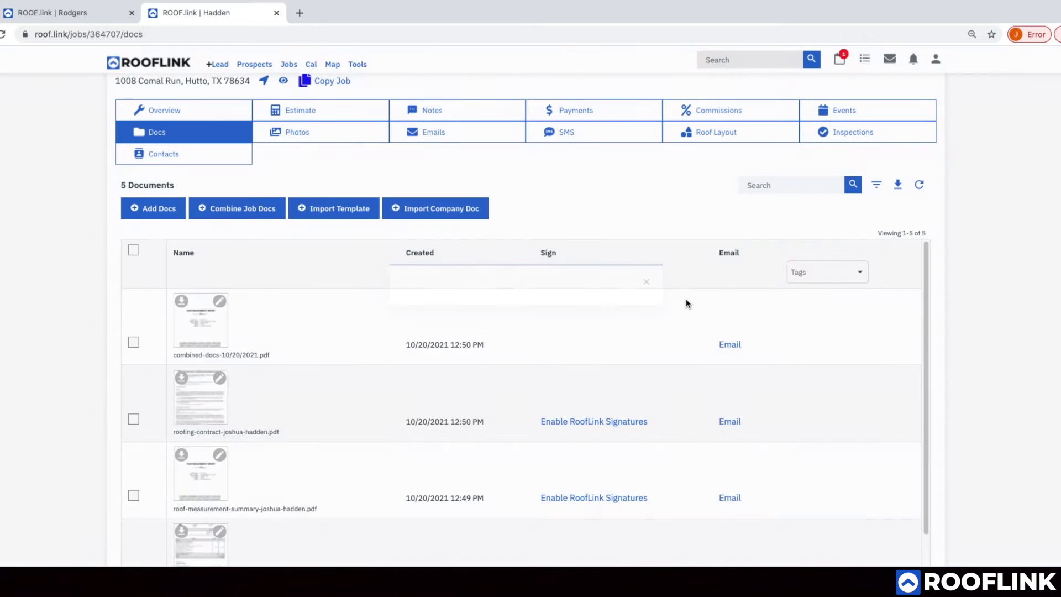
# - Review the pages of combined-docs-10/20/2021.pdf, covering the measurement report, estimate and roofing contract
pyautogui.click(175, 322)
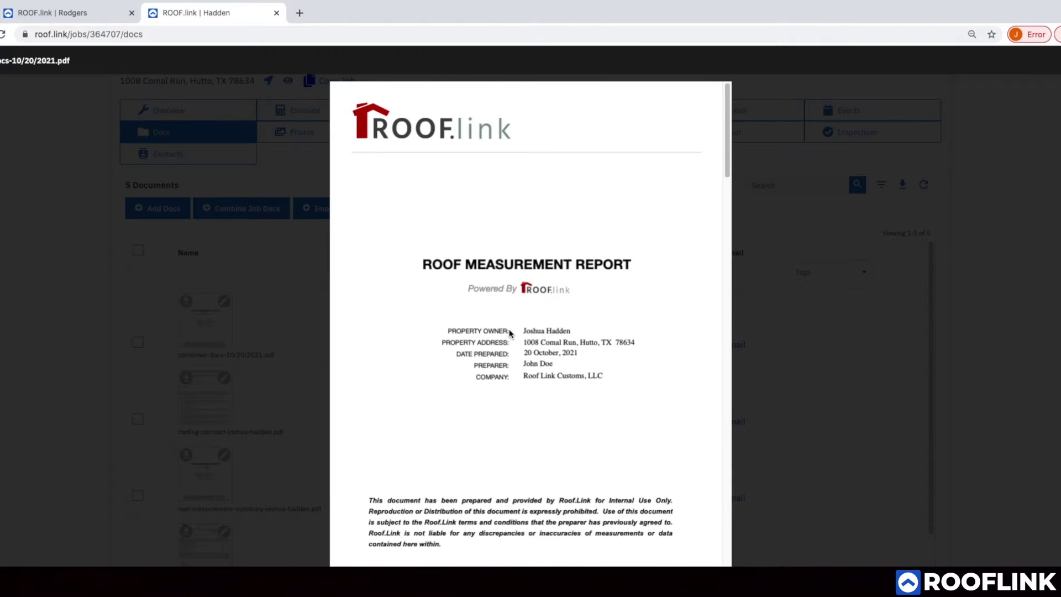
pyautogui.scroll(-10, 485, 398)
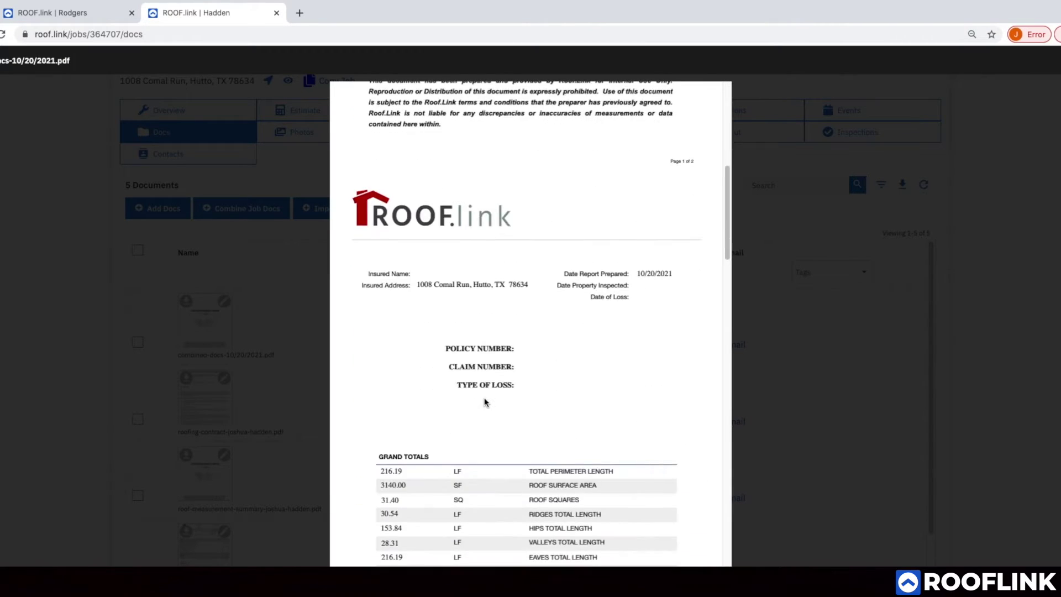
pyautogui.scroll(-5, 484, 398)
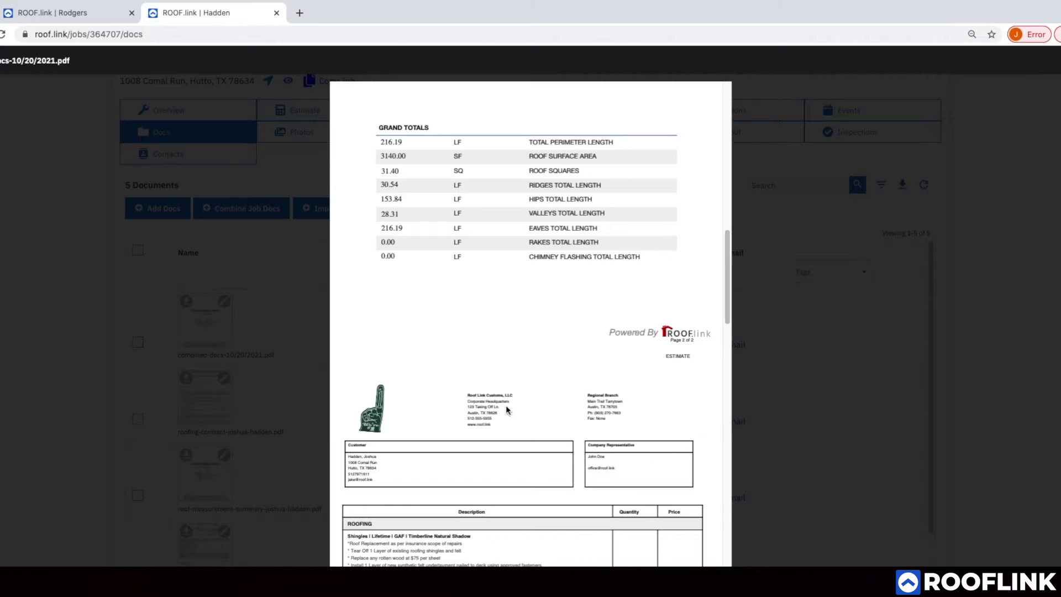
pyautogui.scroll(-4, 486, 409)
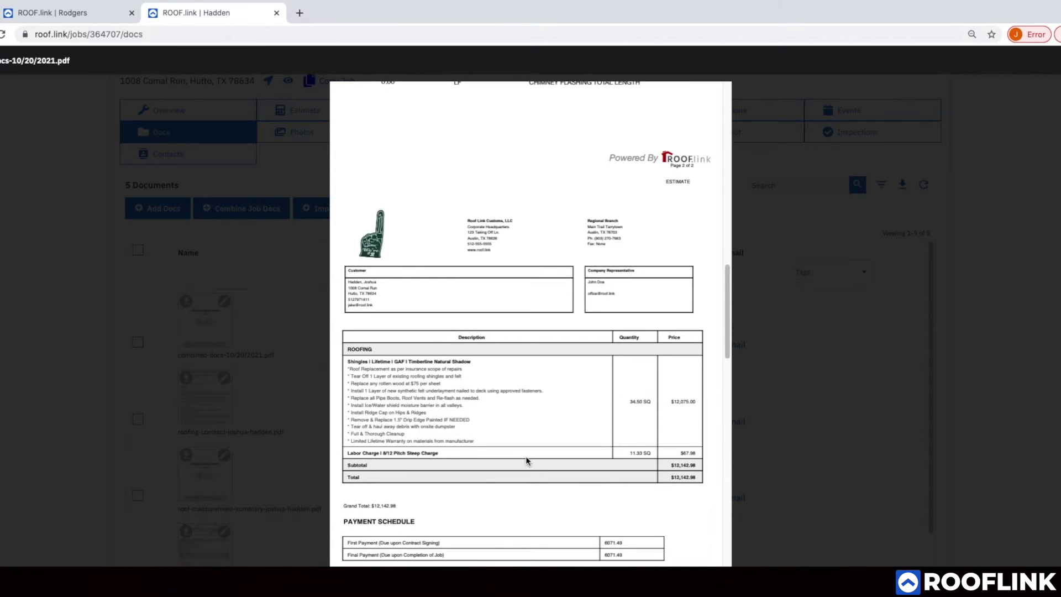
pyautogui.scroll(-4, 526, 456)
pyautogui.scroll(-8, 524, 463)
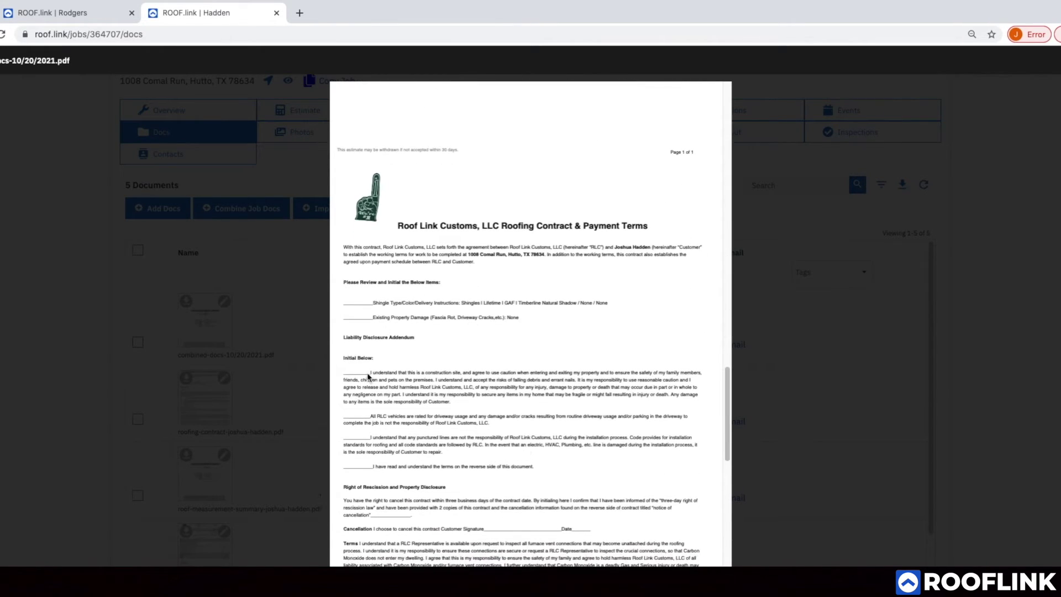
pyautogui.scroll(-10, 429, 455)
pyautogui.scroll(20, 431, 455)
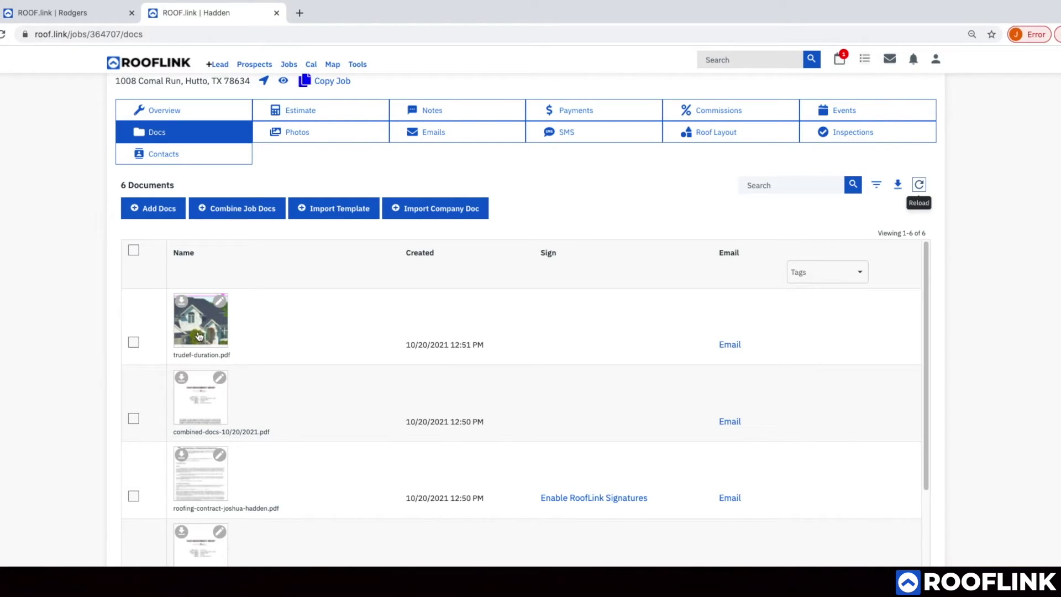
# - Combine trudef-duration.pdf and combined-docs-10/20/2021.pdf into a single job document
pyautogui.click(237, 211)
pyautogui.click(444, 304)
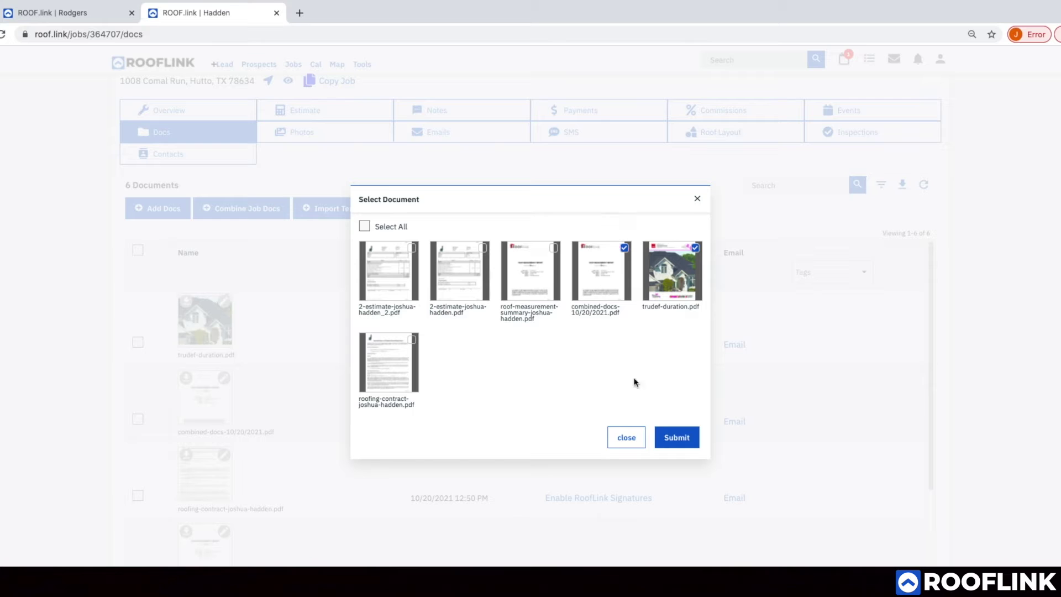
pyautogui.click(666, 435)
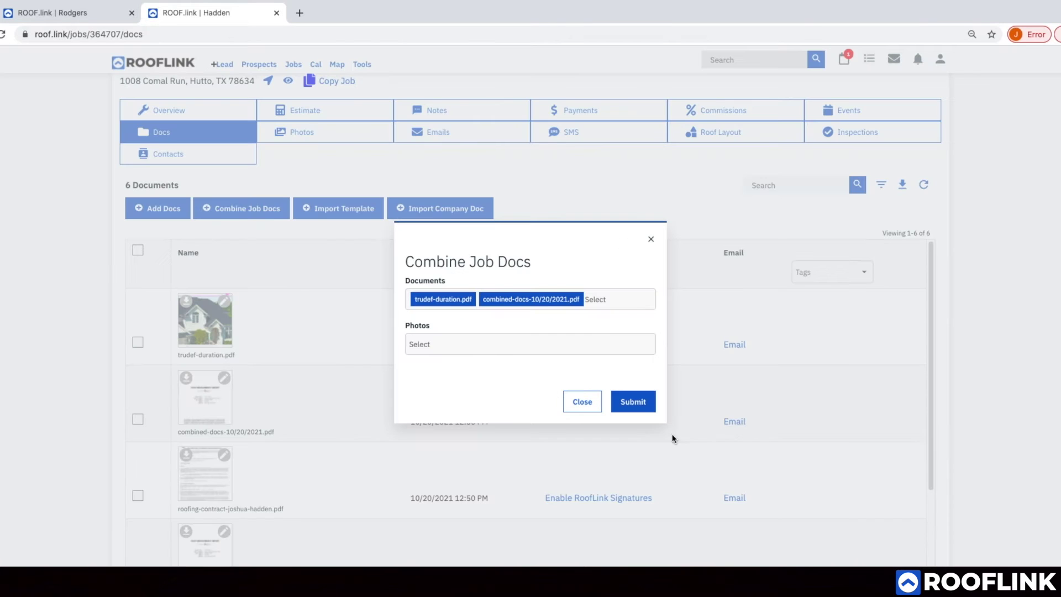
pyautogui.click(642, 409)
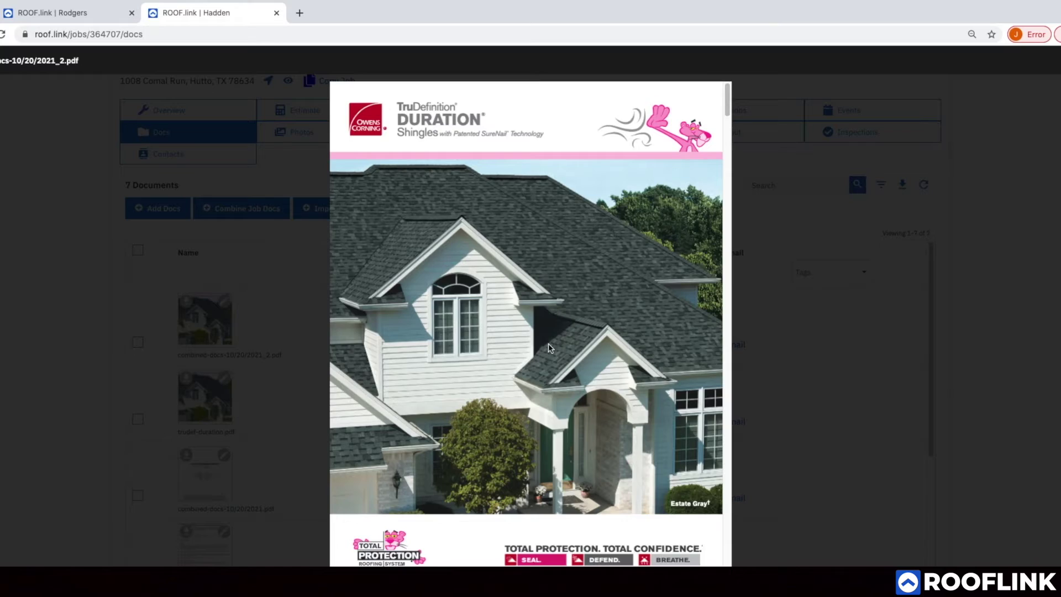
# - Look through combined-docs-10/20/2021_2.pdf from the shingle brochure to the estimate, and close the preview
pyautogui.scroll(-10, 548, 343)
pyautogui.scroll(-15, 544, 366)
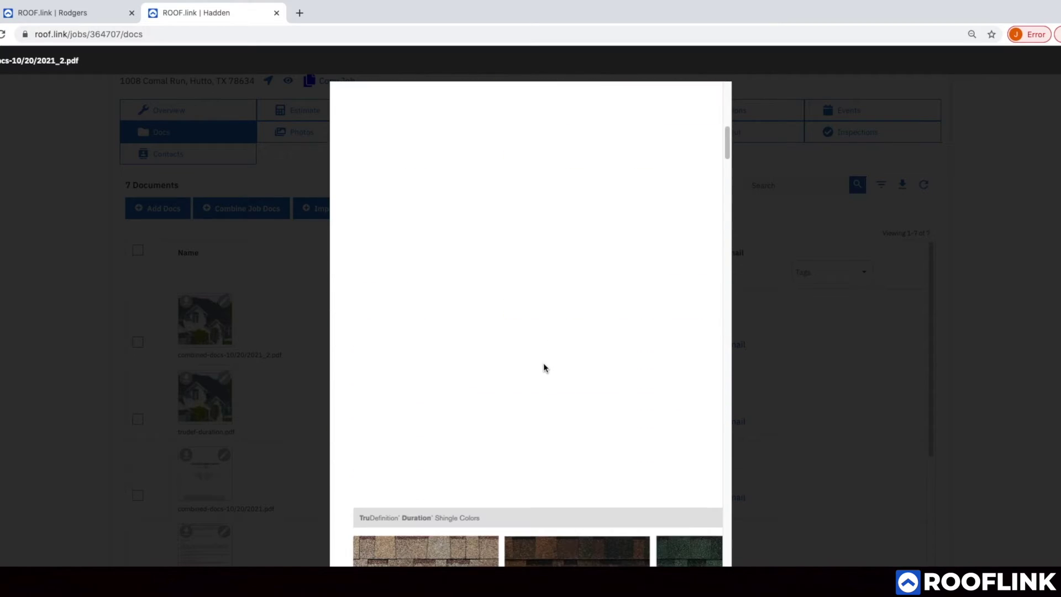
pyautogui.scroll(-20, 545, 368)
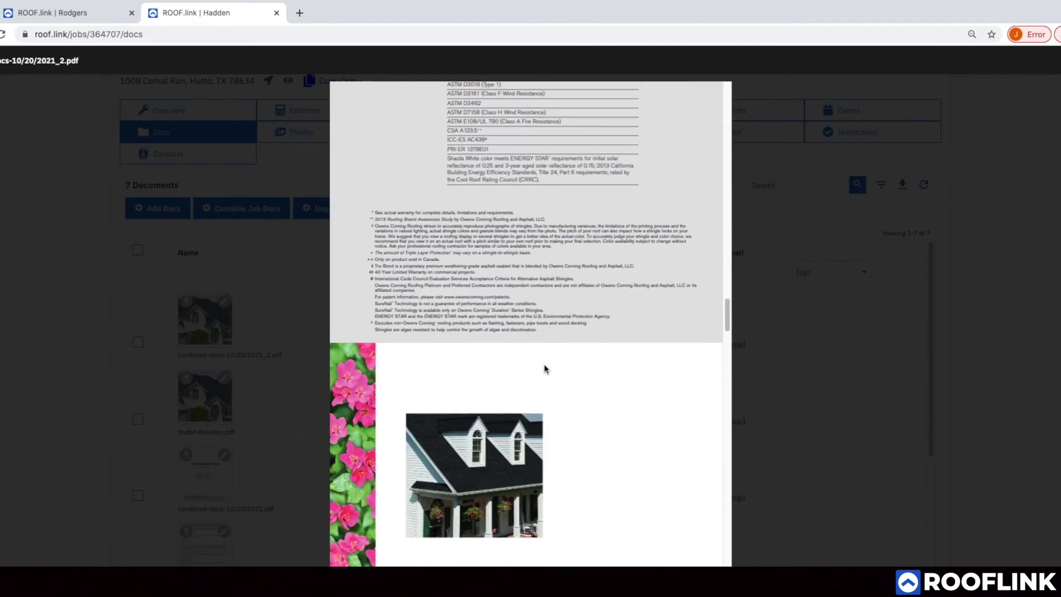
pyautogui.scroll(-20, 545, 369)
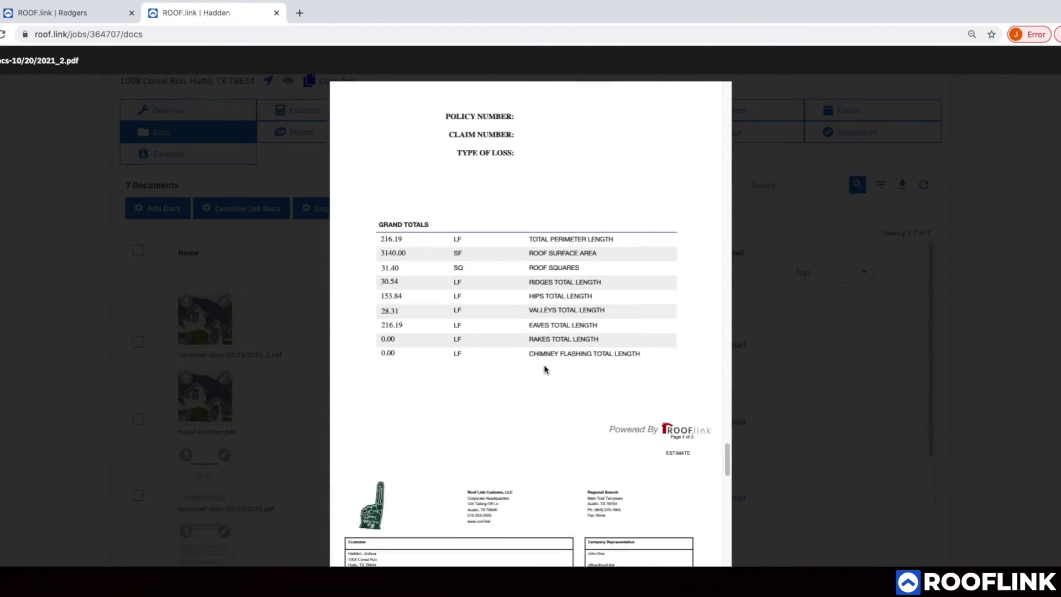
pyautogui.scroll(20, 546, 369)
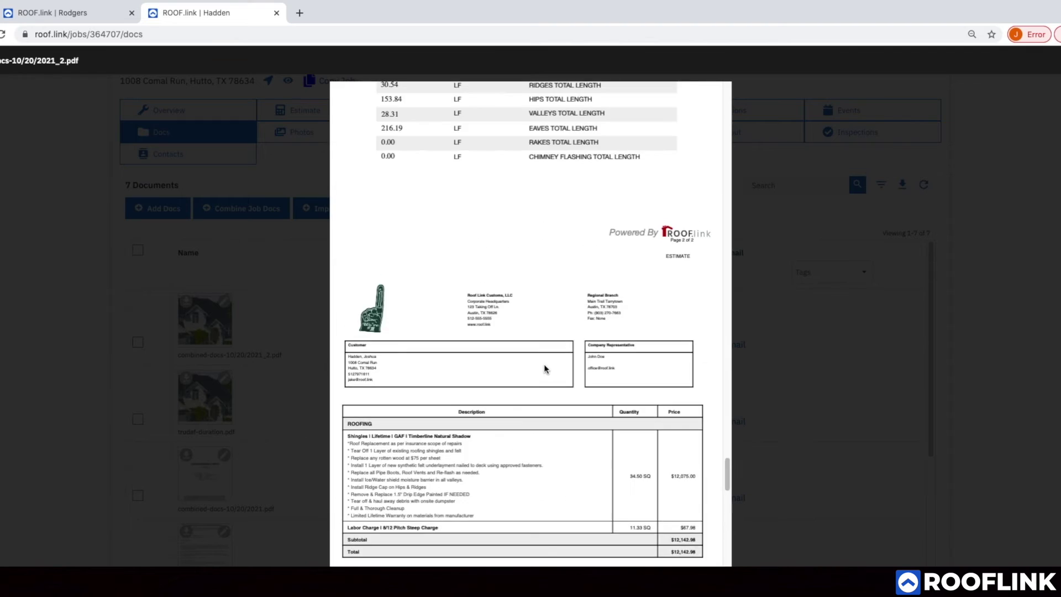
pyautogui.scroll(15, 544, 367)
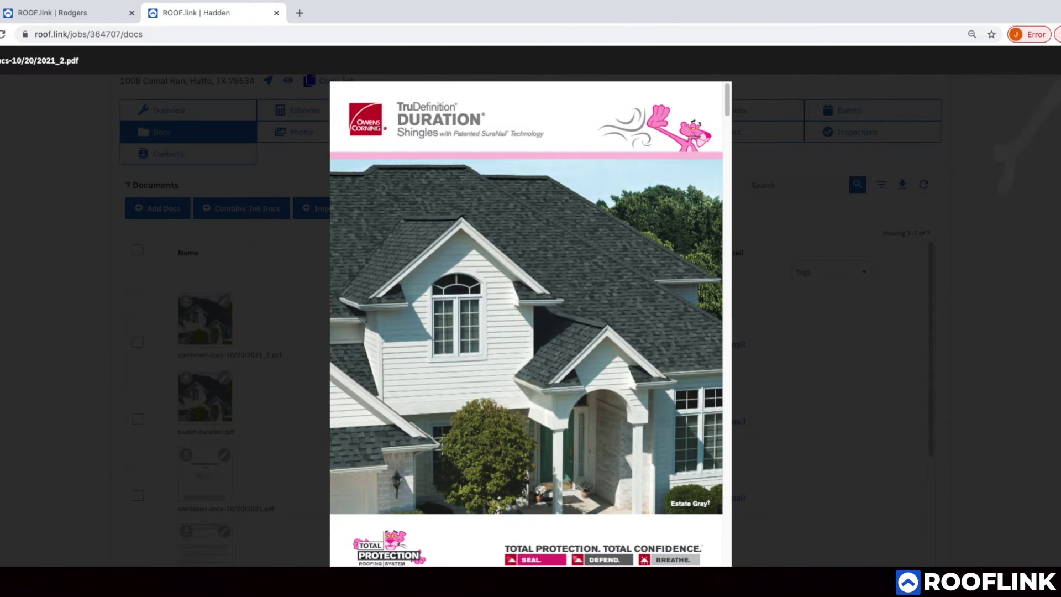
pyautogui.press('Escape')
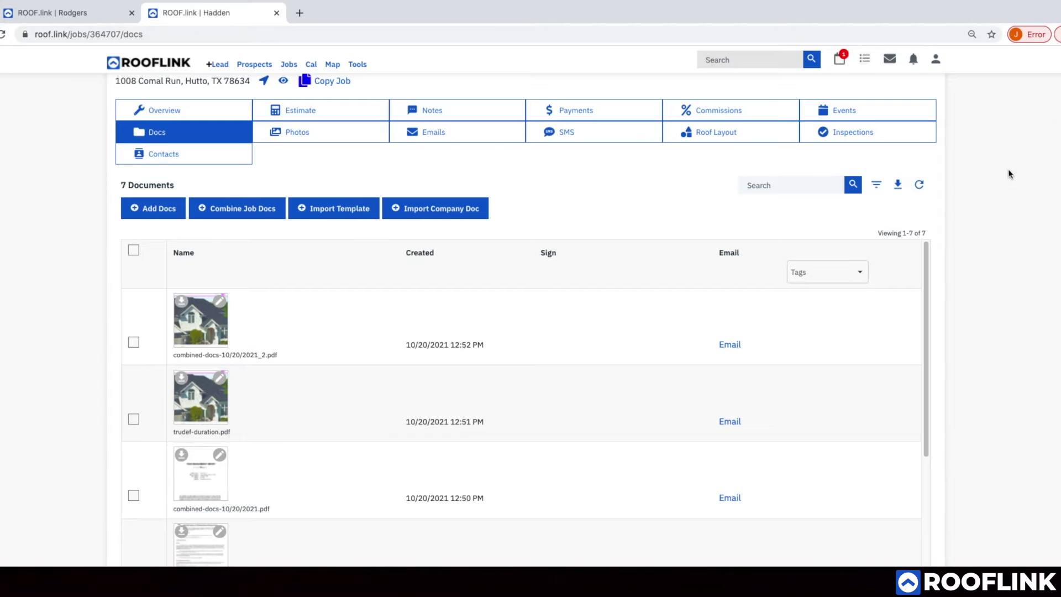
# - Submit the job from the Prospect Checklist on its overview page
pyautogui.click(187, 115)
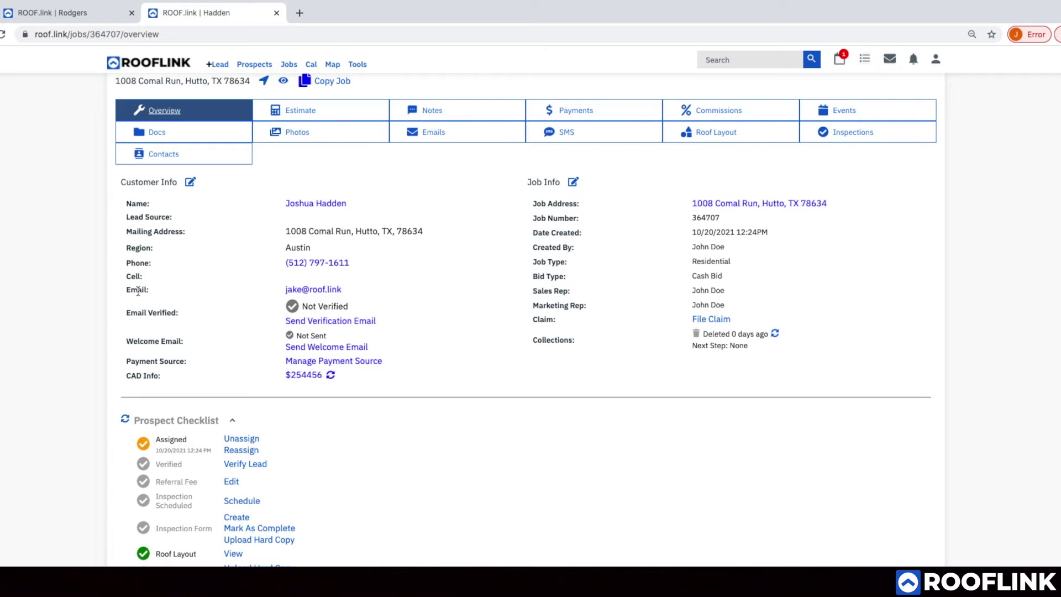
pyautogui.scroll(-1, 233, 412)
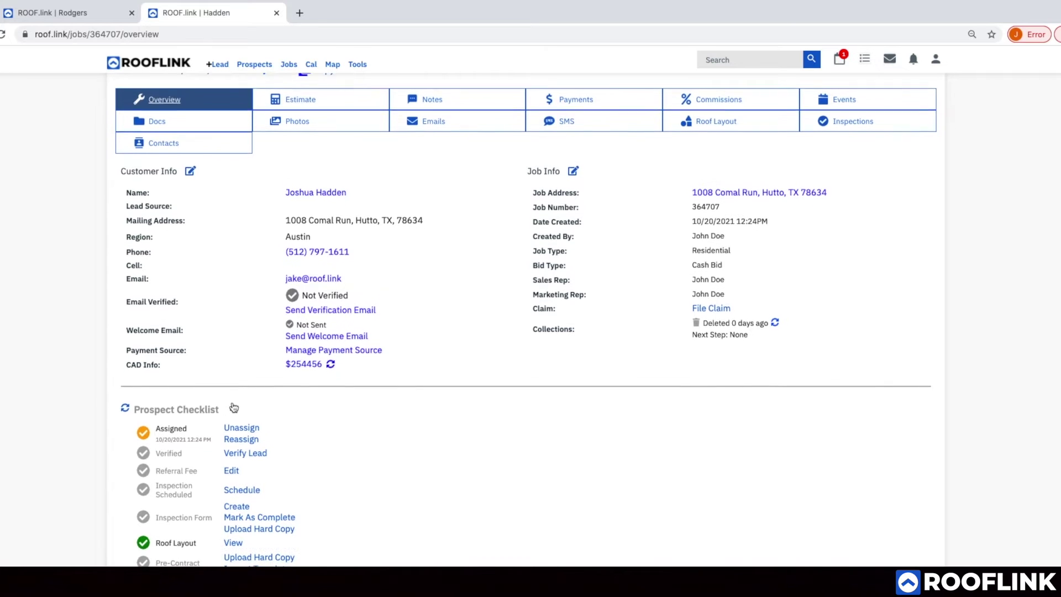
pyautogui.scroll(-9, 239, 421)
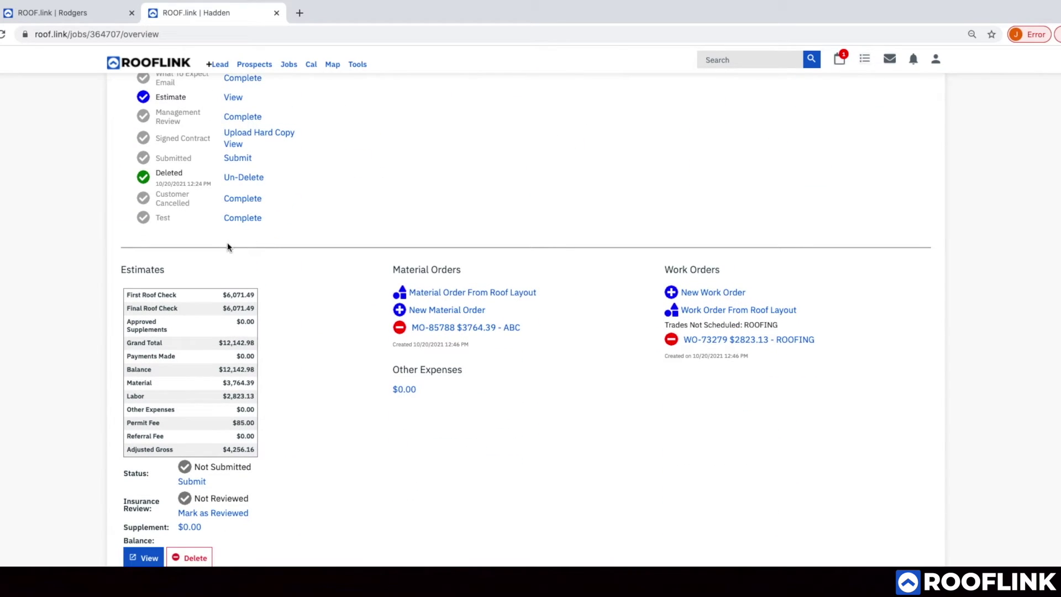
pyautogui.click(241, 159)
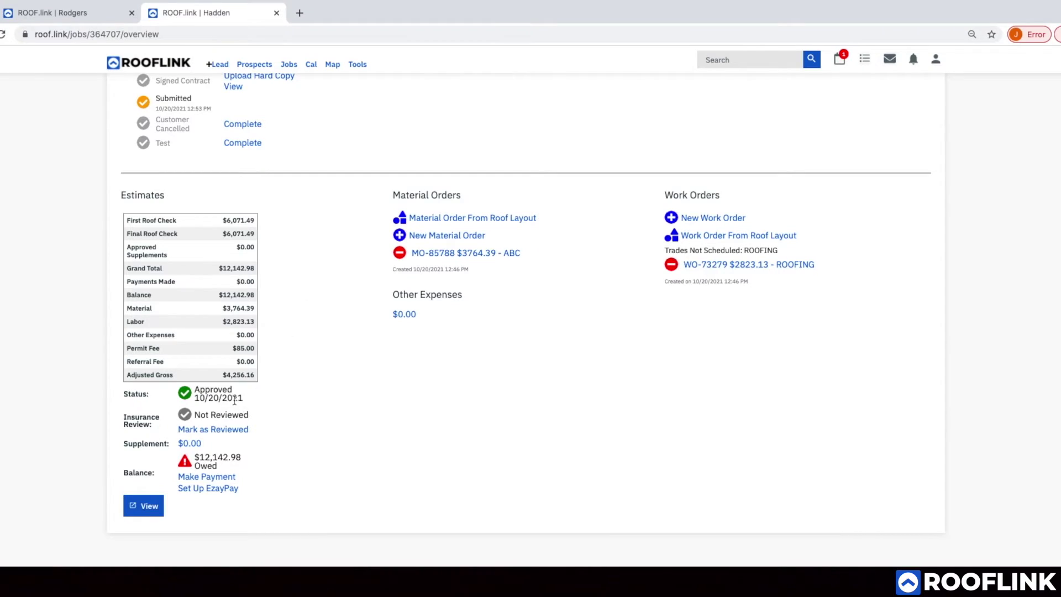
# - Start a payment of 10000 toward the estimate's balance, with the method Check and the label First Check
pyautogui.click(210, 478)
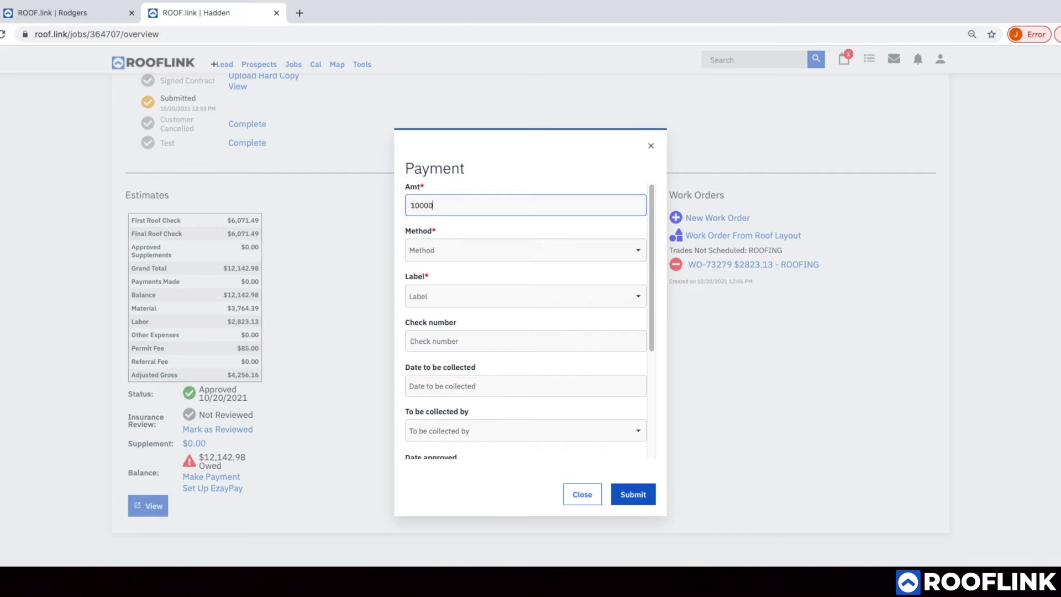
pyautogui.click(525, 251)
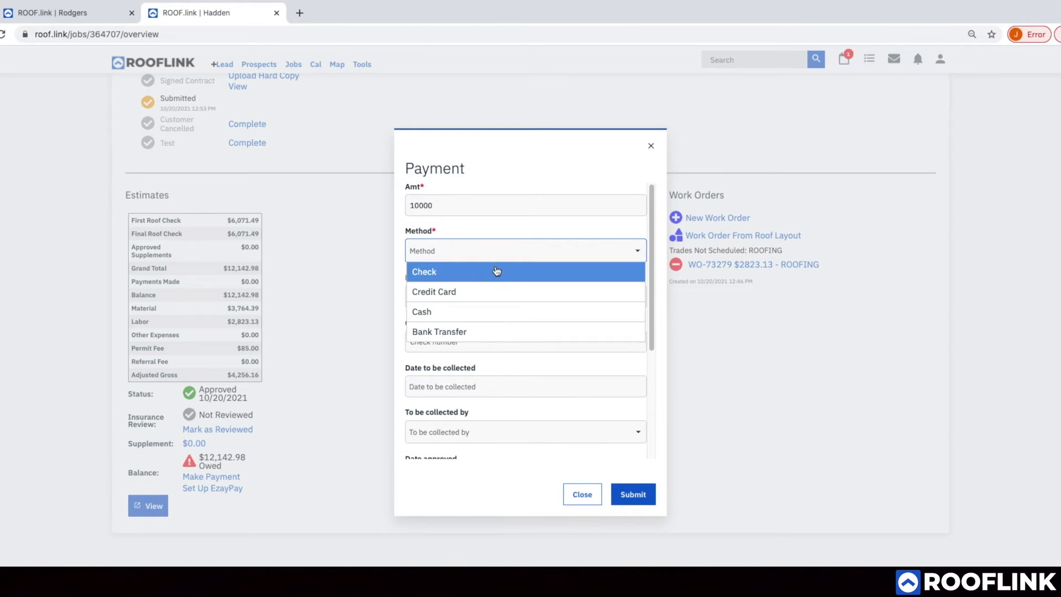
pyautogui.click(496, 271)
pyautogui.click(490, 296)
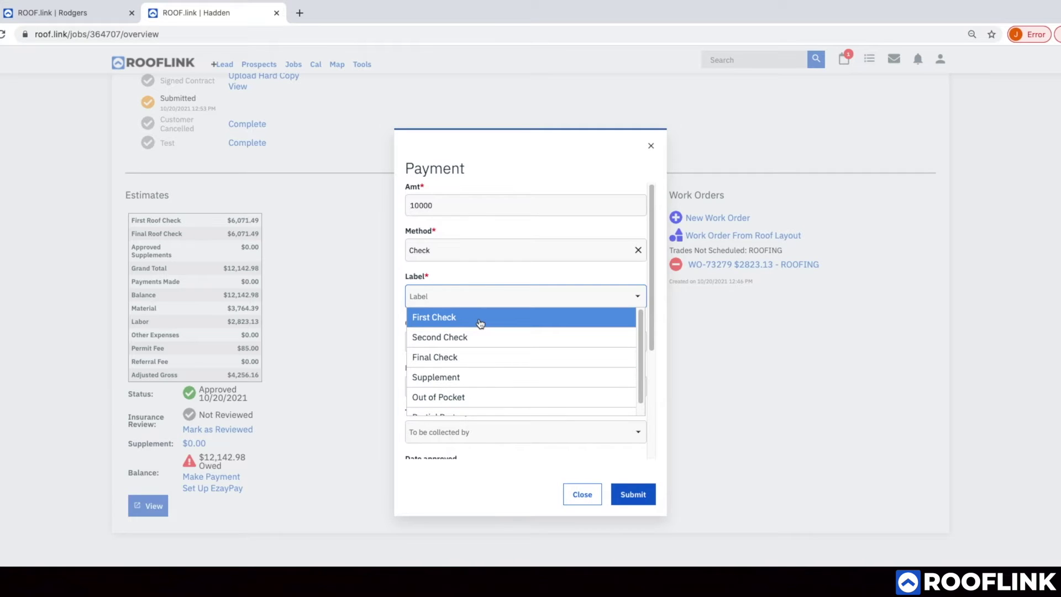
pyautogui.click(479, 322)
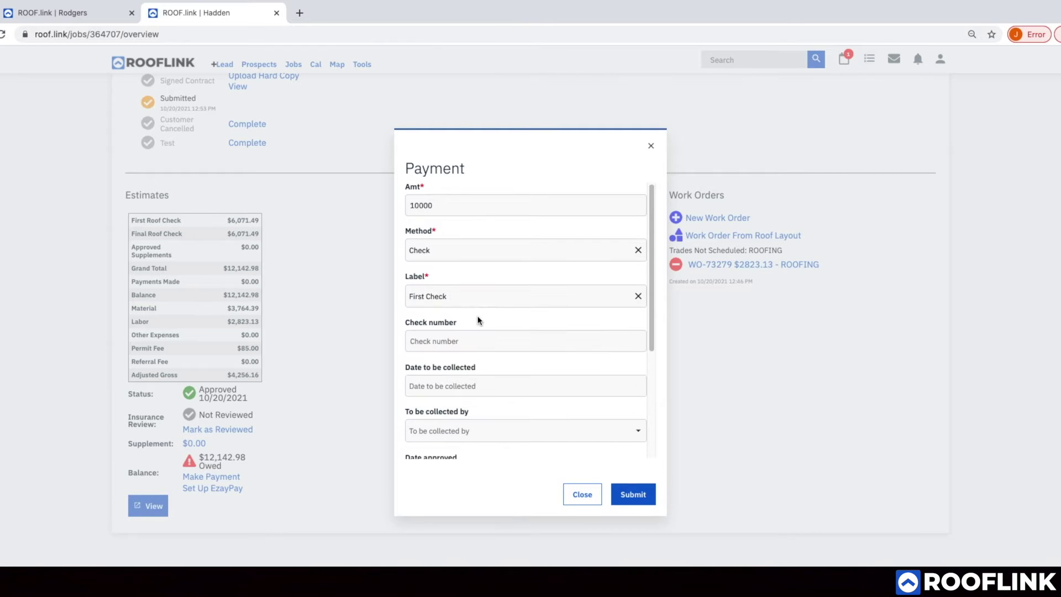
# - Enter the check number and fill in the date to be collected for the payment
pyautogui.click(460, 332)
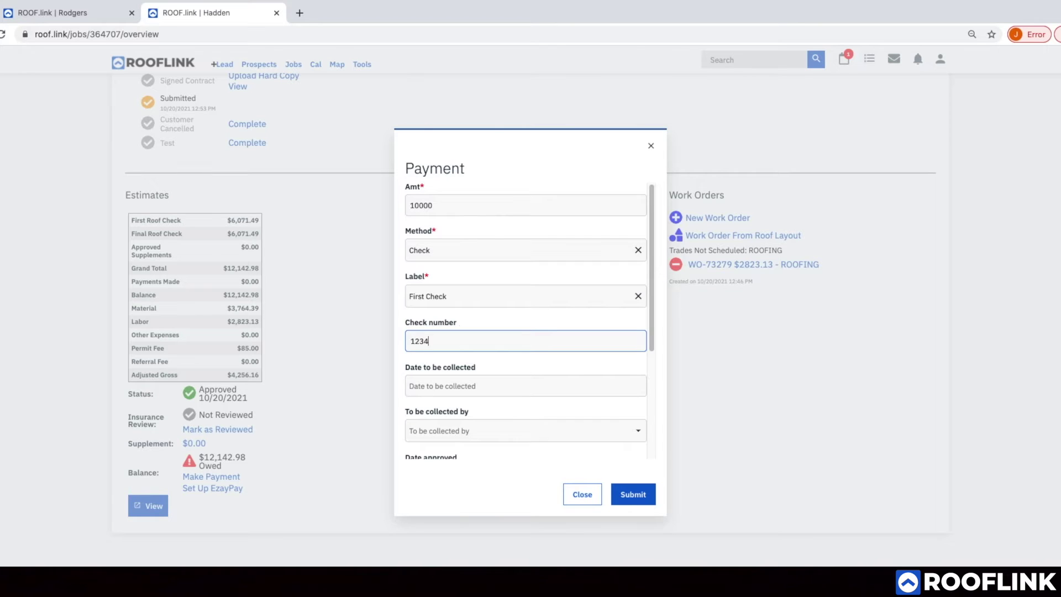
pyautogui.click(447, 387)
pyautogui.click(503, 362)
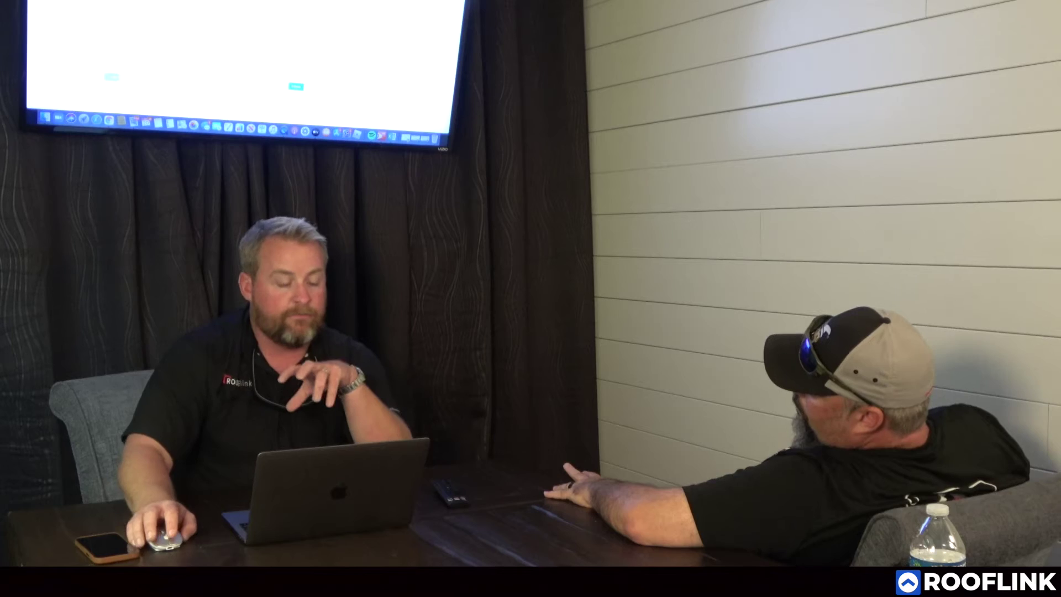